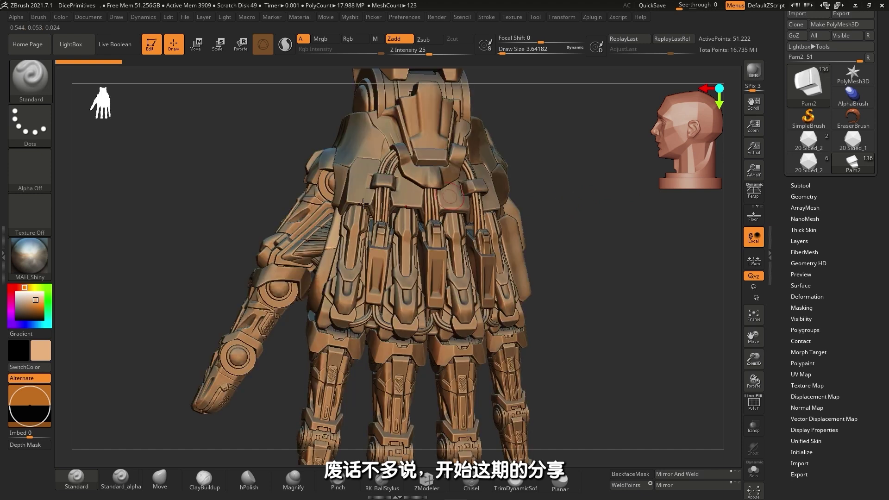
Zoom in on the knuckle parts on the back of the mechanical hand and examine them from a slightly changed angle
{"action": "right_click_drag", "start_coordinate": [584, 220], "coordinate": [579, 219]}
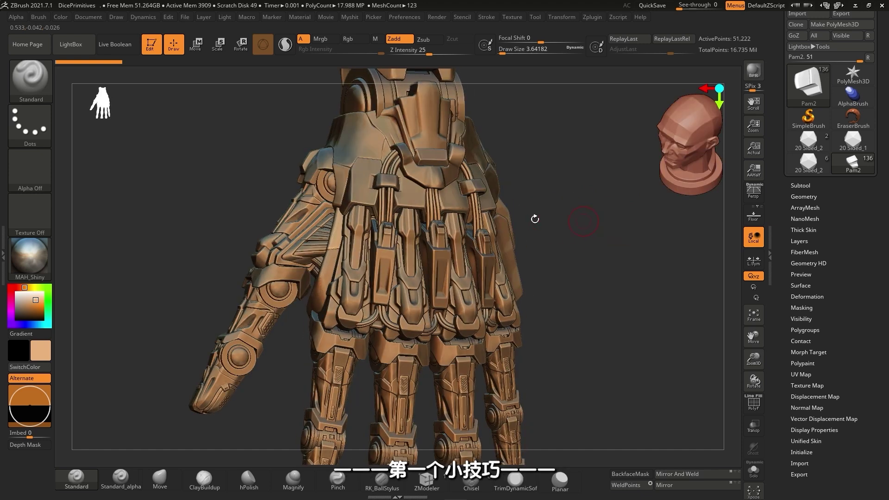
{"action": "right_click_drag", "start_coordinate": [583, 267], "coordinate": [567, 179], "text": "alt"}
{"action": "right_click_drag", "start_coordinate": [548, 209], "coordinate": [435, 227], "text": "ctrl"}
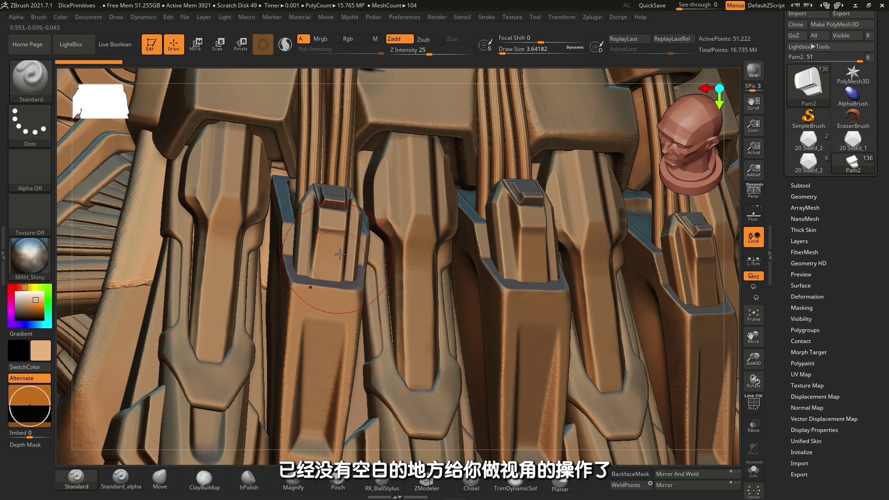
{"action": "left_click_drag", "start_coordinate": [346, 254], "coordinate": [367, 280]}
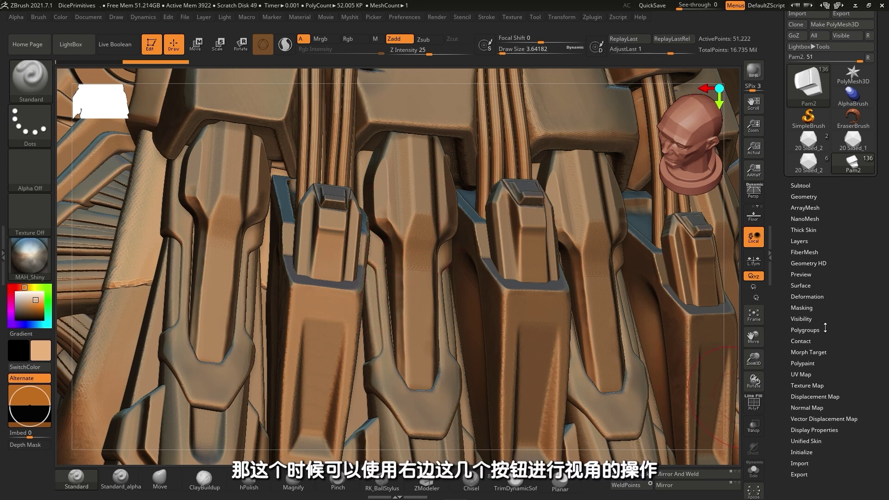
{"action": "left_click_drag", "start_coordinate": [760, 363], "coordinate": [751, 342]}
{"action": "left_click_drag", "start_coordinate": [755, 382], "coordinate": [766, 325]}
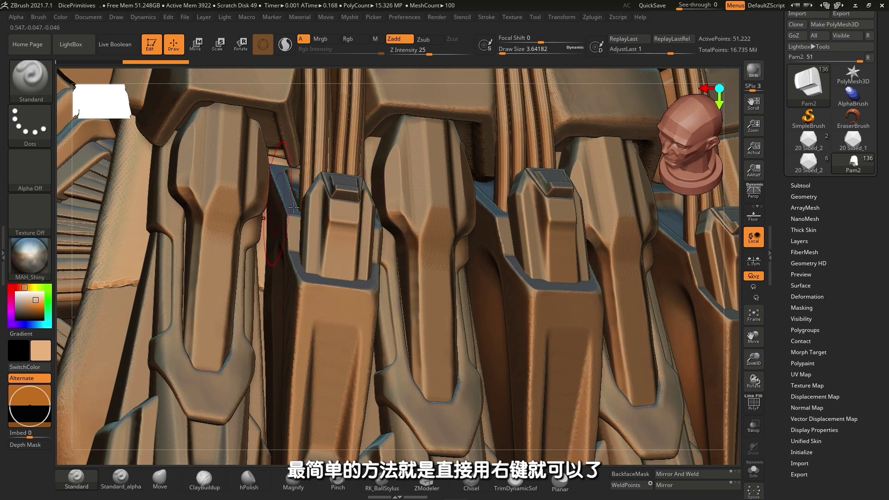
Examine the knuckle covers and neighbouring cables of the mechanical hand up close from several angles and distances
{"action": "mouse_move", "coordinate": [348, 211]}
{"action": "right_mouse_down"}
{"action": "mouse_move", "coordinate": [297, 207]}
{"action": "mouse_move", "coordinate": [352, 208]}
{"action": "right_mouse_up"}
{"action": "mouse_move", "coordinate": [569, 189]}
{"action": "right_mouse_down", "text": "alt"}
{"action": "mouse_move", "coordinate": [497, 200]}
{"action": "mouse_move", "coordinate": [269, 206]}
{"action": "right_mouse_up", "text": "alt"}
{"action": "right_click_drag", "start_coordinate": [482, 174], "coordinate": [307, 228], "text": "alt"}
{"action": "right_click_drag", "start_coordinate": [496, 197], "coordinate": [389, 217], "text": "alt"}
{"action": "right_click_drag", "start_coordinate": [595, 169], "coordinate": [500, 199], "text": "ctrl"}
{"action": "mouse_move", "coordinate": [500, 199]}
{"action": "right_mouse_down"}
{"action": "mouse_move", "coordinate": [484, 238]}
{"action": "mouse_move", "coordinate": [597, 254]}
{"action": "right_mouse_up"}
{"action": "right_click_drag", "start_coordinate": [438, 271], "coordinate": [379, 155], "text": "alt"}
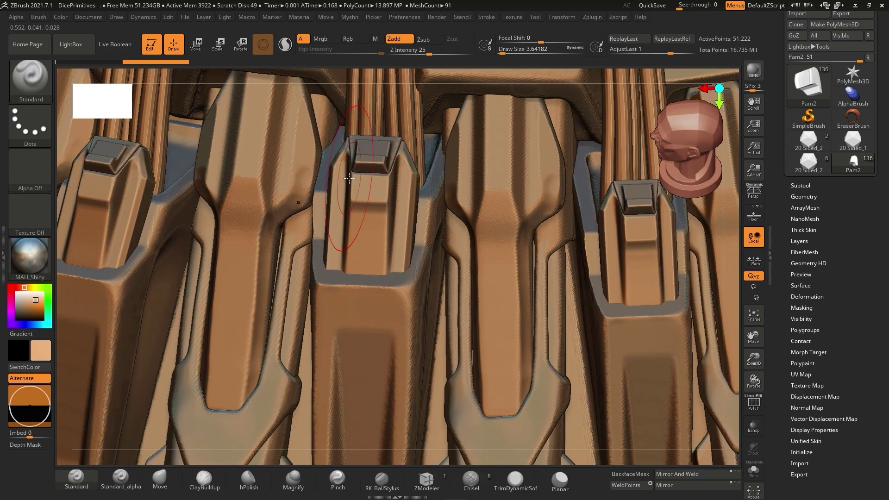
{"action": "right_click_drag", "start_coordinate": [333, 203], "coordinate": [407, 218], "text": "ctrl"}
{"action": "right_click_drag", "start_coordinate": [340, 155], "coordinate": [438, 162], "text": "alt"}
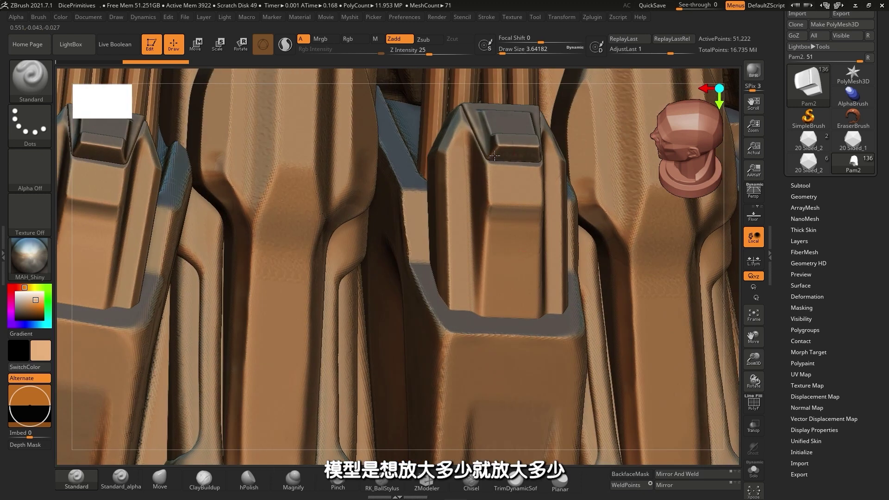
{"action": "right_click_drag", "start_coordinate": [479, 199], "coordinate": [382, 275], "text": "alt"}
{"action": "right_click_drag", "start_coordinate": [468, 218], "coordinate": [392, 214], "text": "ctrl"}
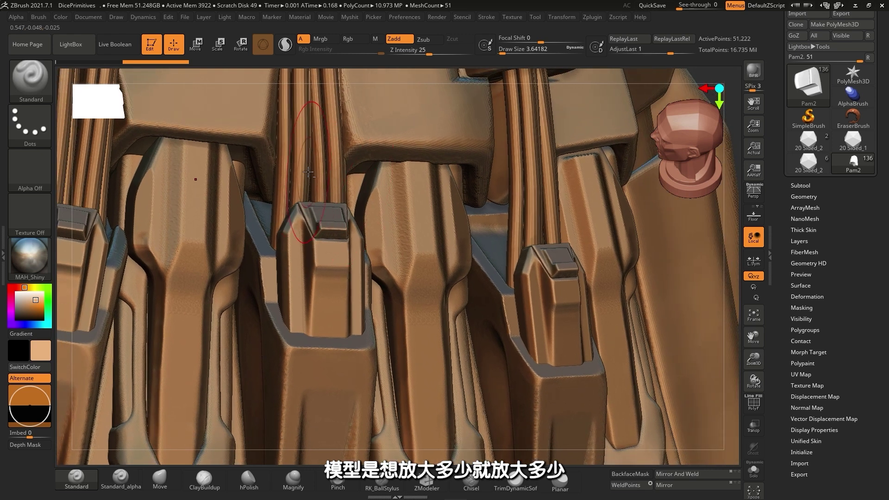
{"action": "right_click_drag", "start_coordinate": [324, 204], "coordinate": [417, 227], "text": "alt"}
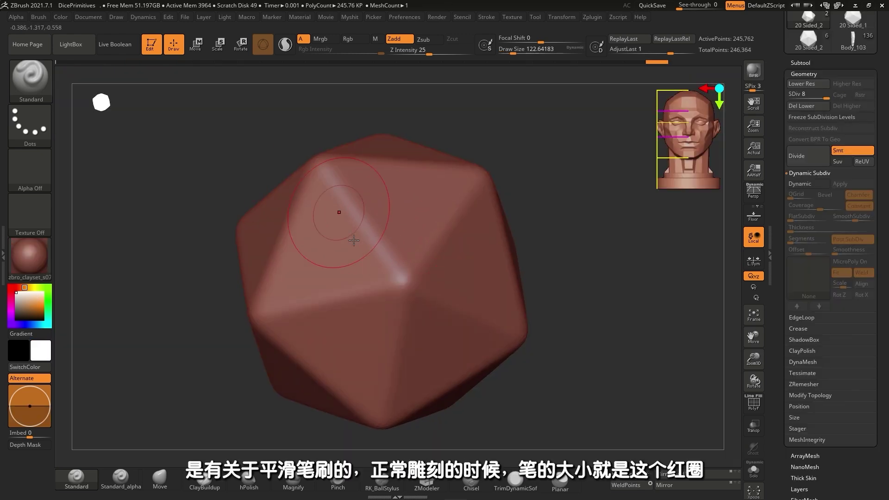
Smooth the front corner of the 20-sided solid with the Smooth brush
{"action": "right_click_drag", "start_coordinate": [371, 224], "coordinate": [377, 260]}
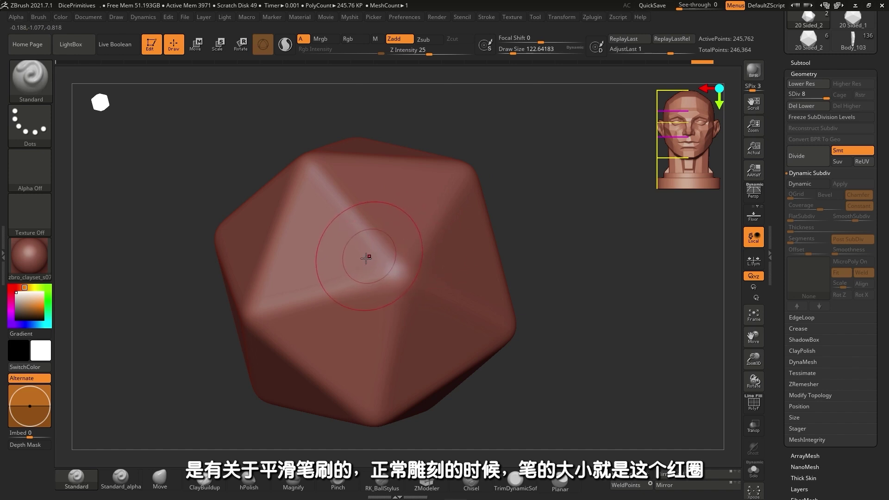
{"action": "key", "text": "shift"}
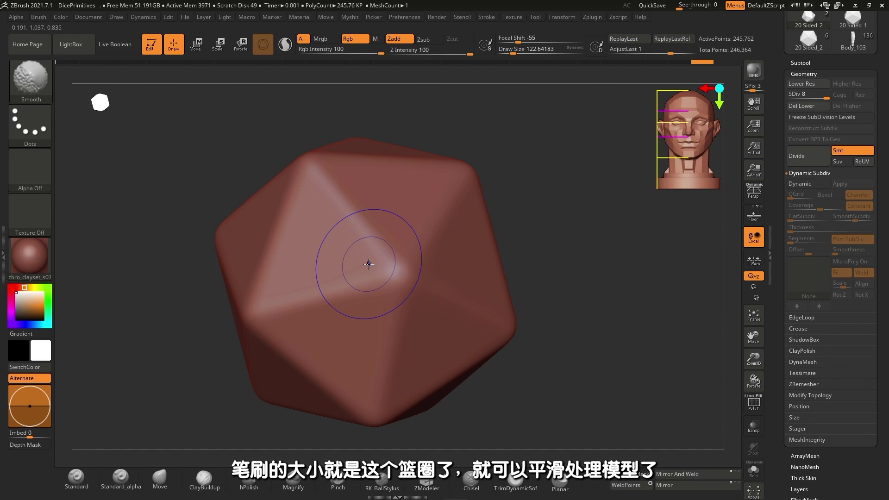
{"action": "key", "text": "shift"}
{"action": "right_click_drag", "start_coordinate": [400, 278], "coordinate": [435, 258], "text": "alt"}
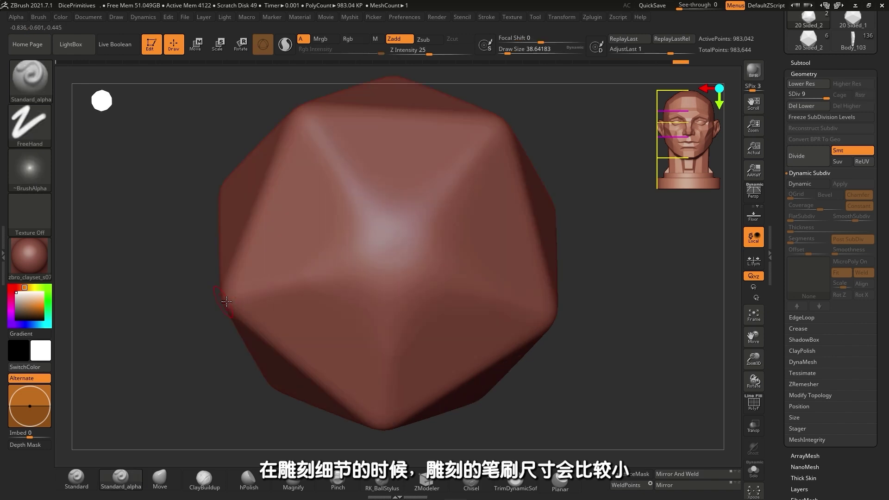
Sculpt thin creases along the edges meeting at the solid's front corner with the Standard_alpha brush at draw size about 38.64
{"action": "left_click_drag", "start_coordinate": [223, 300], "coordinate": [374, 255]}
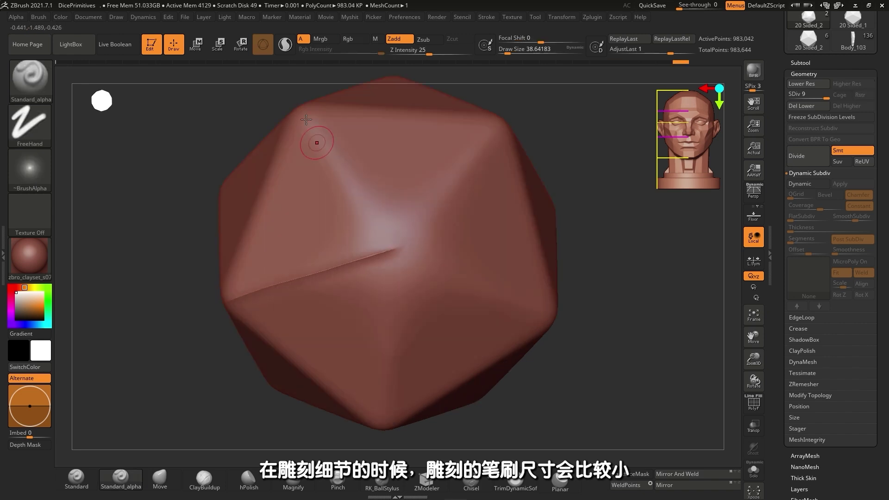
{"action": "left_click_drag", "start_coordinate": [307, 119], "coordinate": [403, 260]}
{"action": "left_click_drag", "start_coordinate": [428, 210], "coordinate": [499, 123]}
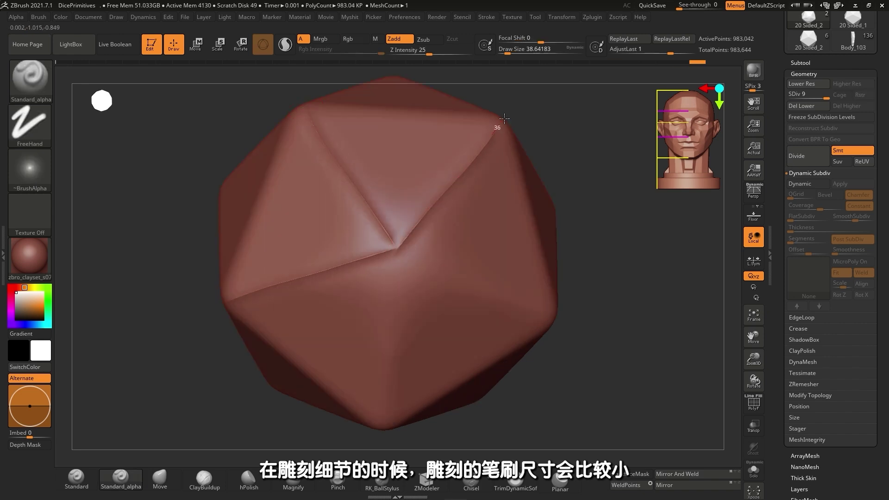
{"action": "left_click_drag", "start_coordinate": [396, 252], "coordinate": [382, 394]}
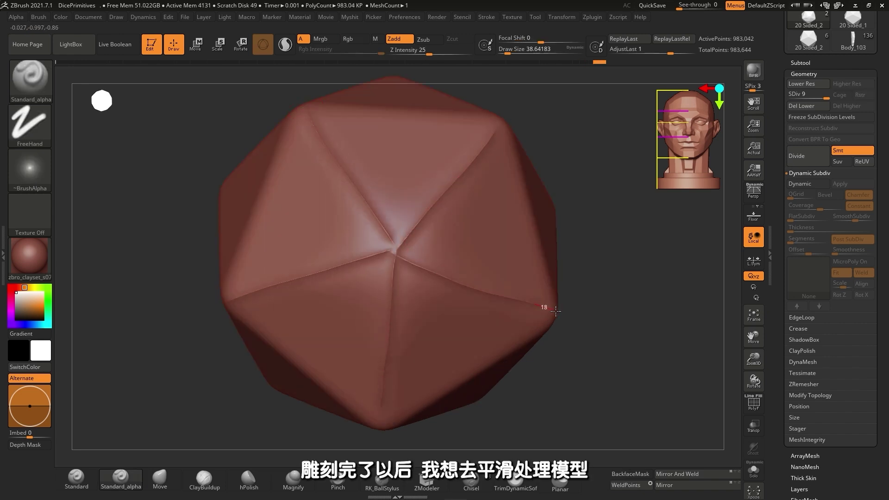
Enlarge the draw size to about 114.64 and smooth the junction where the creases meet
{"action": "key", "text": "shift"}
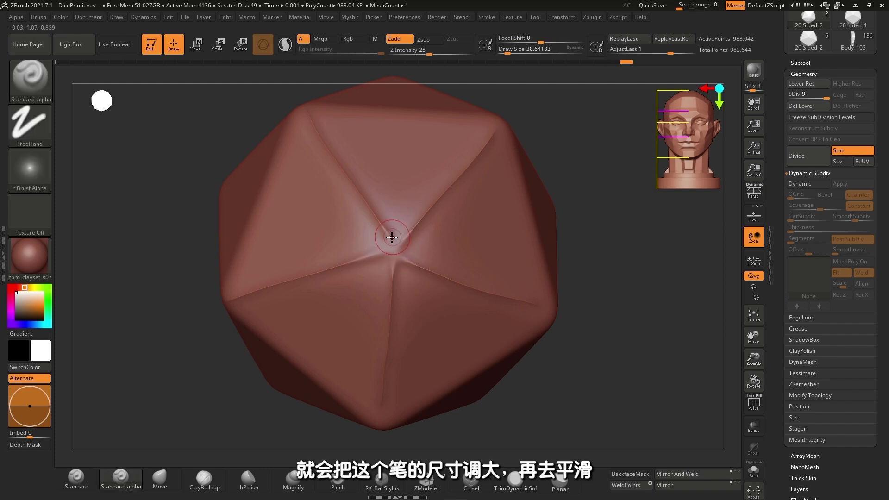
{"action": "key", "text": "shift"}
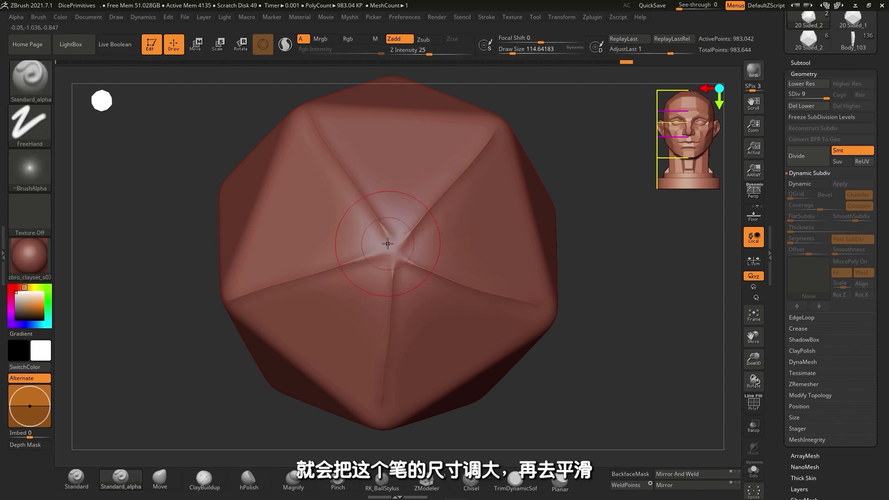
{"action": "key", "text": "shift"}
{"action": "left_click_drag", "start_coordinate": [391, 243], "coordinate": [389, 231], "text": "shift"}
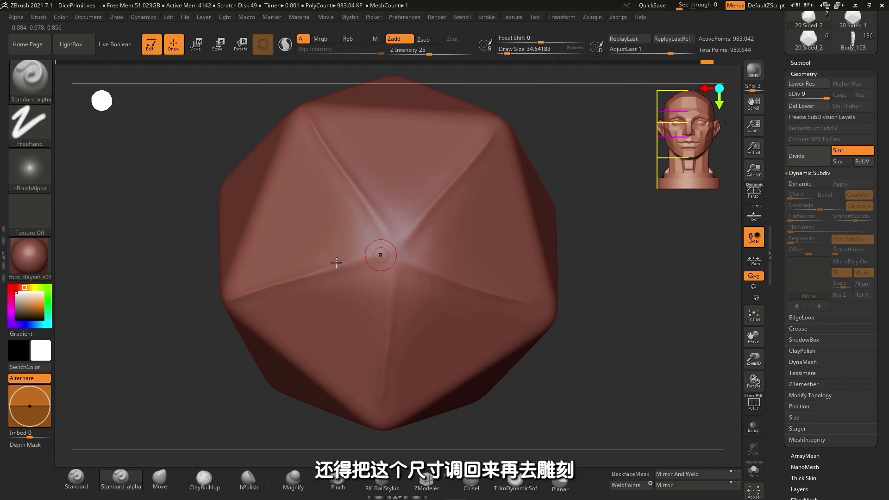
Reduce the draw size to about 34.64 and resculpt the creases running out from the front corner
{"action": "mouse_move", "coordinate": [273, 284]}
{"action": "left_mouse_down"}
{"action": "mouse_move", "coordinate": [394, 246]}
{"action": "mouse_move", "coordinate": [365, 193]}
{"action": "left_mouse_up"}
{"action": "left_click_drag", "start_coordinate": [413, 225], "coordinate": [415, 221]}
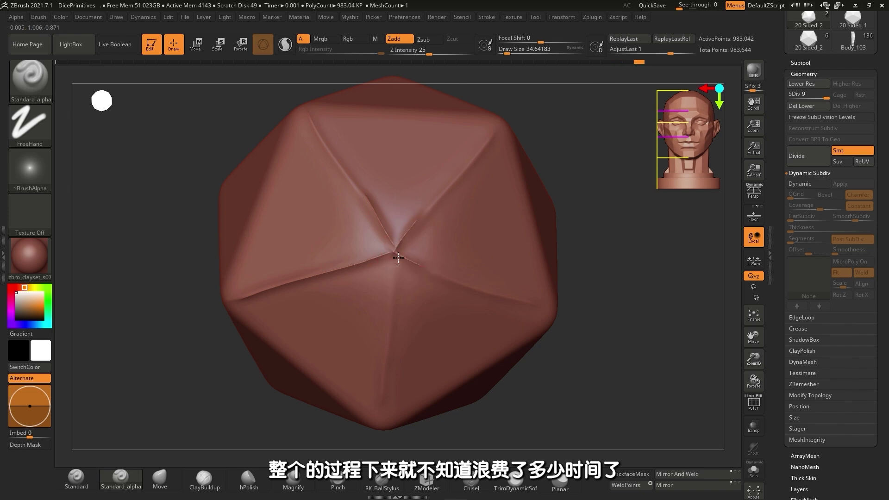
{"action": "left_click_drag", "start_coordinate": [397, 254], "coordinate": [481, 293]}
{"action": "key", "text": "shift"}
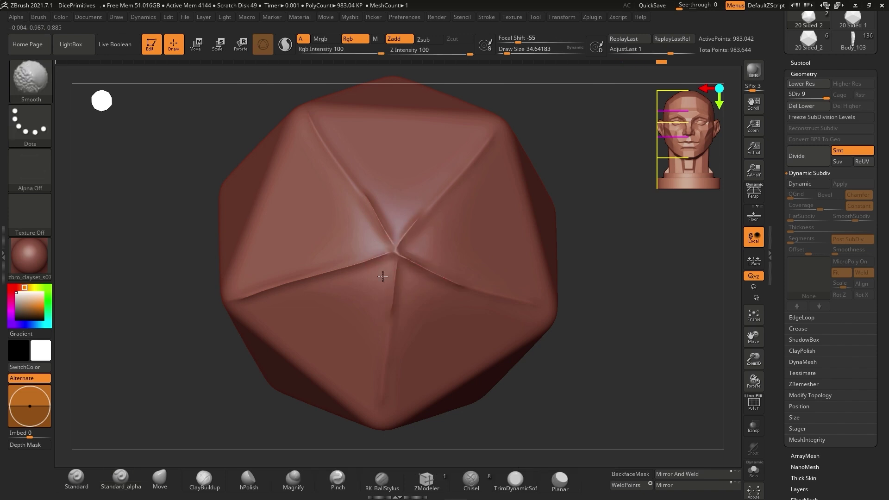
Set Alt Brush Size in the Smooth Brush Modifiers to 2 and raise the draw size to about 42.64
{"action": "left_click", "coordinate": [43, 17]}
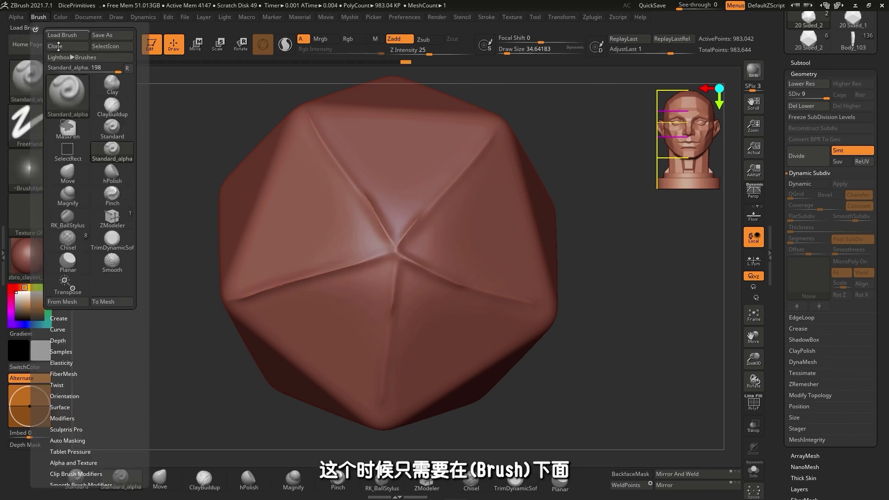
{"action": "scroll", "coordinate": [140, 204], "scroll_direction": "down", "scroll_amount": 5}
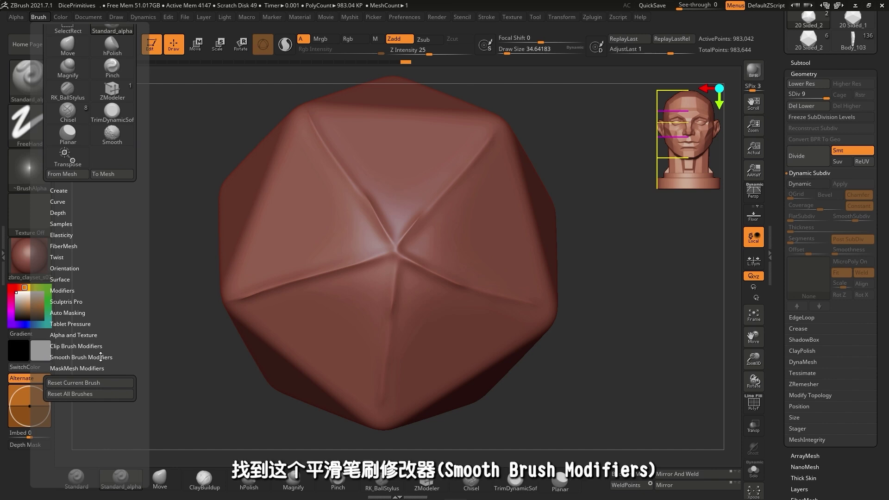
{"action": "left_click", "coordinate": [76, 357]}
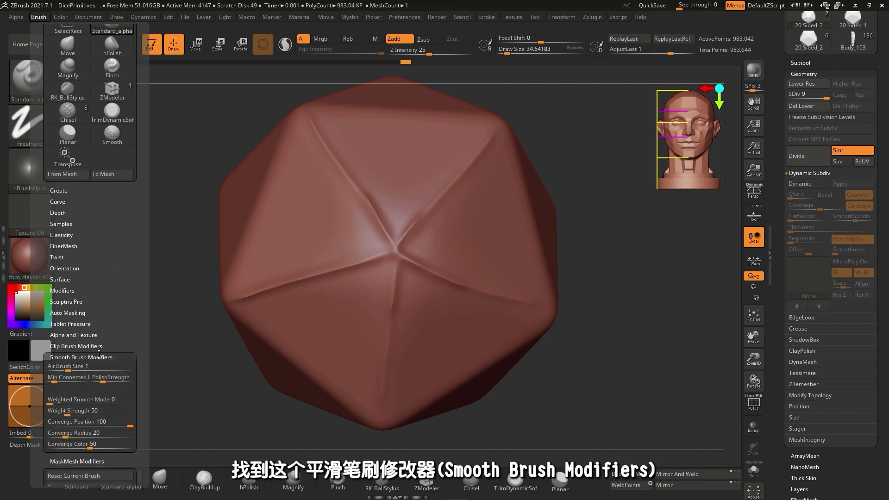
{"action": "left_click", "coordinate": [67, 368]}
{"action": "key", "text": "Return"}
{"action": "key", "text": "bracketright"}
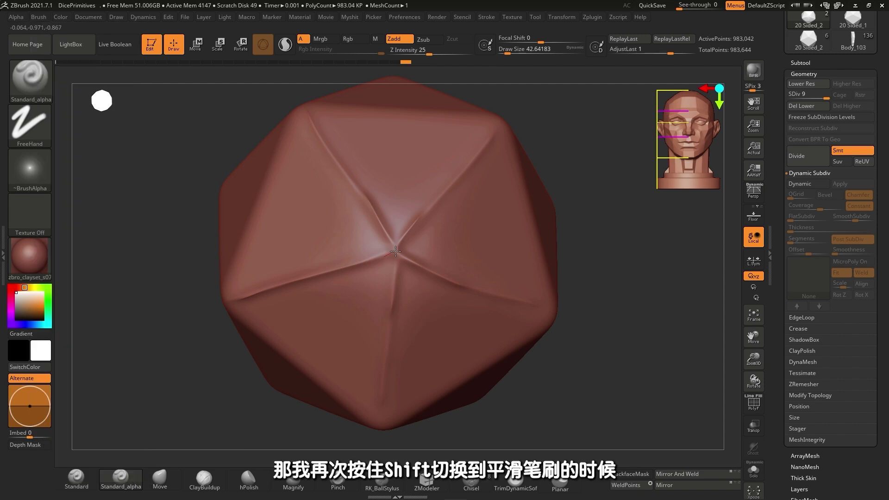
Smooth the crease junction at the front corner with the rescaled Smooth brush, comparing its cursor with the sculpting brush's
{"action": "key", "text": "shift"}
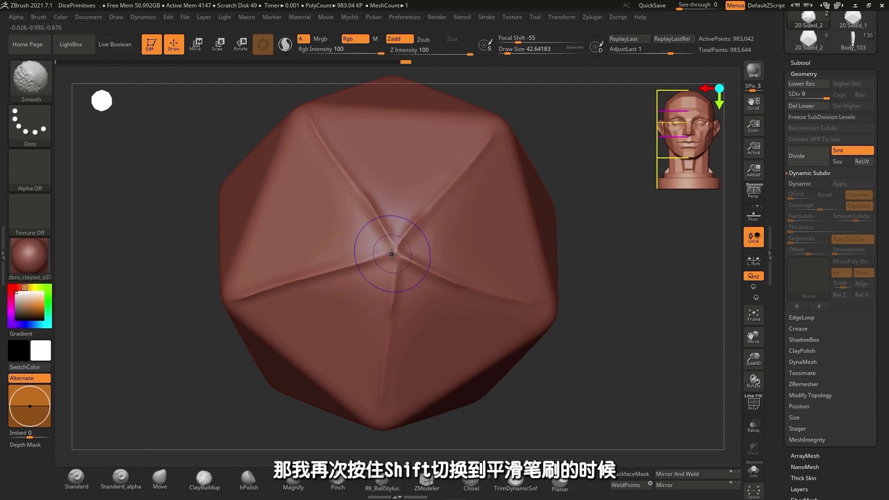
{"action": "key", "text": "shift"}
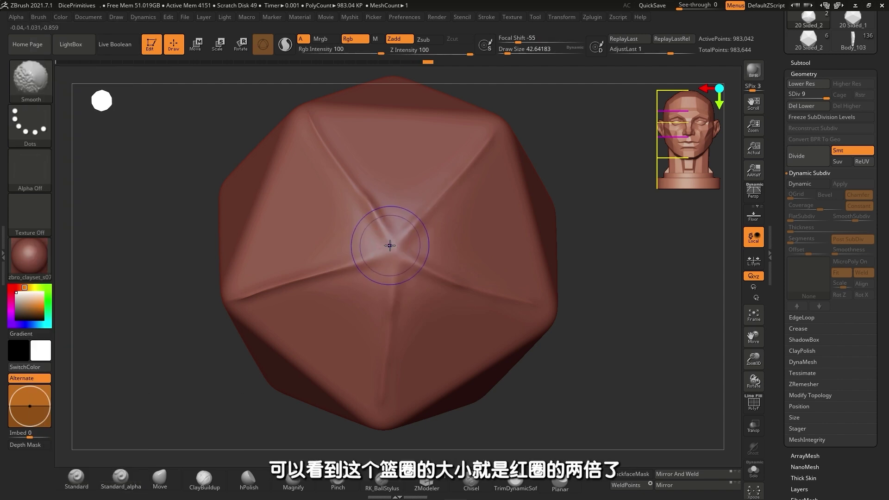
{"action": "key", "text": "shift"}
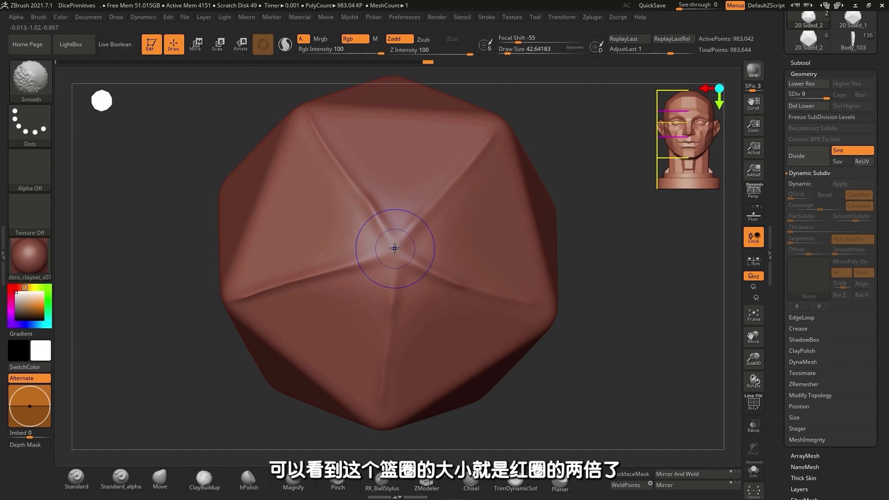
{"action": "key", "text": "shift"}
{"action": "key", "text": "shift"}
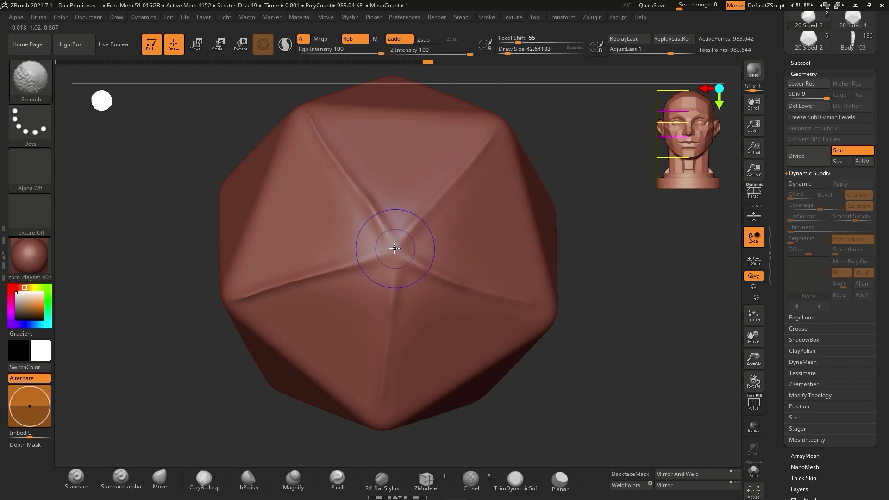
Sculpt extra parallel ridges beside all five edges radiating from the front corner, alternating with smoothing passes
{"action": "left_click_drag", "start_coordinate": [395, 249], "coordinate": [491, 131]}
{"action": "left_click_drag", "start_coordinate": [446, 196], "coordinate": [486, 151]}
{"action": "left_click_drag", "start_coordinate": [413, 264], "coordinate": [492, 168]}
{"action": "mouse_move", "coordinate": [301, 122]}
{"action": "left_mouse_down"}
{"action": "mouse_move", "coordinate": [380, 246]}
{"action": "mouse_move", "coordinate": [353, 183]}
{"action": "mouse_move", "coordinate": [400, 243]}
{"action": "left_mouse_up"}
{"action": "left_click_drag", "start_coordinate": [395, 252], "coordinate": [267, 298]}
{"action": "left_click_drag", "start_coordinate": [403, 259], "coordinate": [263, 327]}
{"action": "mouse_move", "coordinate": [378, 266]}
{"action": "left_mouse_down", "text": "shift"}
{"action": "mouse_move", "coordinate": [407, 252]}
{"action": "mouse_move", "coordinate": [354, 187]}
{"action": "mouse_move", "coordinate": [376, 398]}
{"action": "mouse_move", "coordinate": [388, 395]}
{"action": "left_mouse_up", "text": "shift"}
{"action": "left_click_drag", "start_coordinate": [383, 265], "coordinate": [379, 396]}
{"action": "mouse_move", "coordinate": [414, 269]}
{"action": "left_mouse_down"}
{"action": "mouse_move", "coordinate": [410, 401]}
{"action": "mouse_move", "coordinate": [543, 315]}
{"action": "left_mouse_up"}
{"action": "key", "text": "shift"}
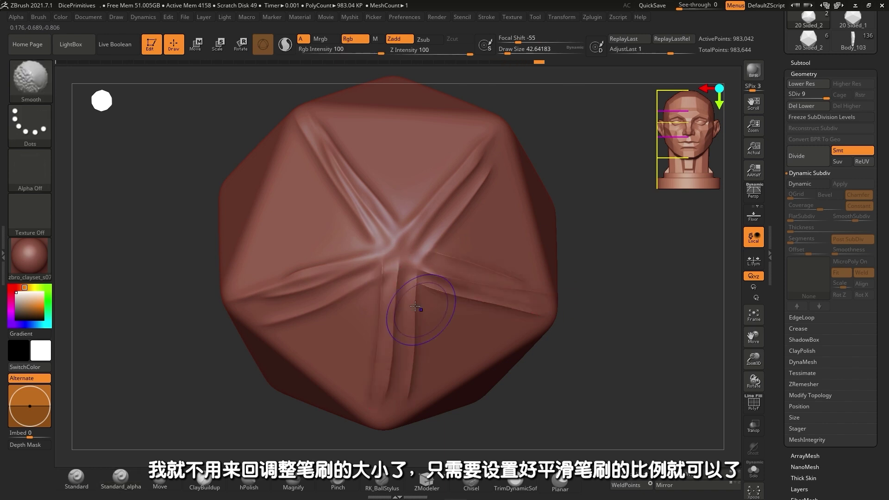
Set Alt Brush Size in the Smooth Brush Modifiers to 0.5 and check the Smooth brush's cursor on the solid
{"action": "left_click", "coordinate": [38, 17]}
{"action": "left_click", "coordinate": [74, 484]}
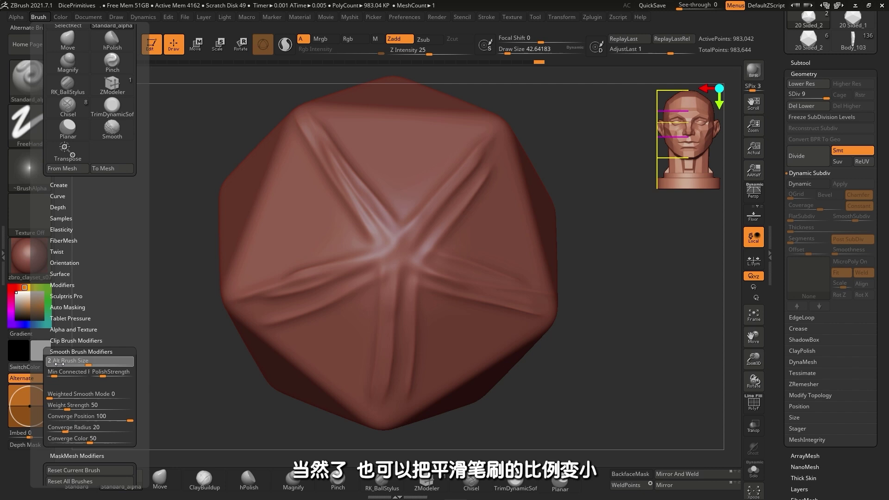
{"action": "type", "text": "0.5"}
{"action": "key", "text": "Return"}
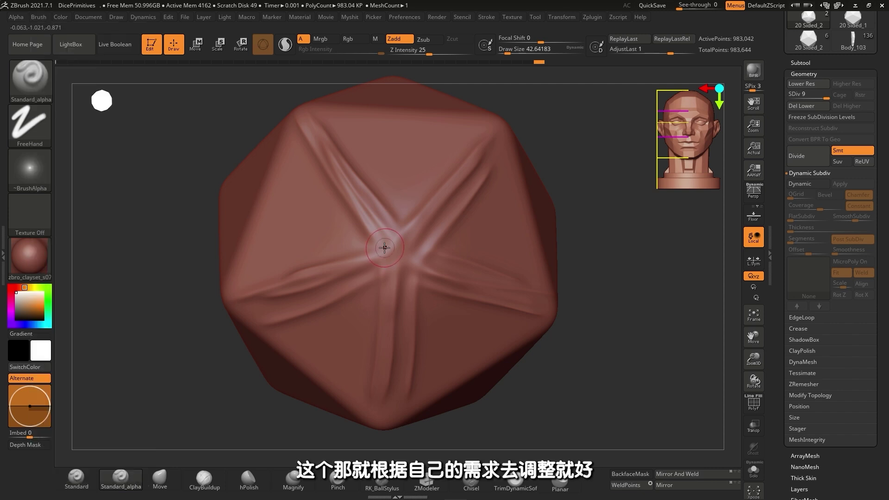
{"action": "key", "text": "shift"}
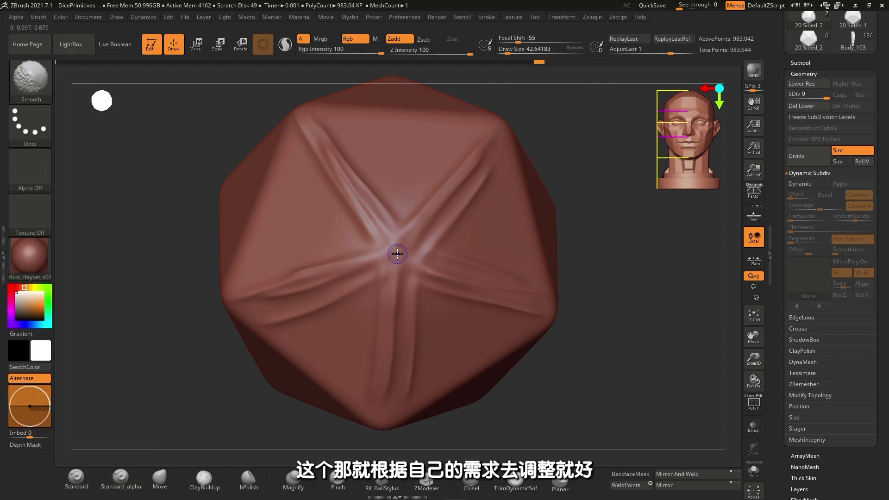
{"action": "key", "text": "shift"}
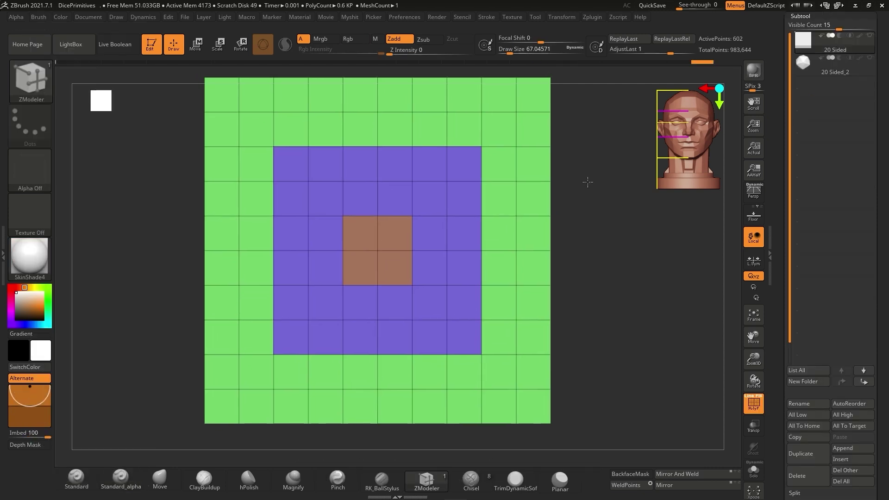
Set the draw size to about 43.27 and pick up the brown centre polygroup with ZModeler
{"action": "mouse_move", "coordinate": [588, 182]}
{"action": "left_mouse_down", "text": "alt"}
{"action": "mouse_move", "coordinate": [597, 182]}
{"action": "mouse_move", "coordinate": [587, 174]}
{"action": "left_mouse_up", "text": "alt"}
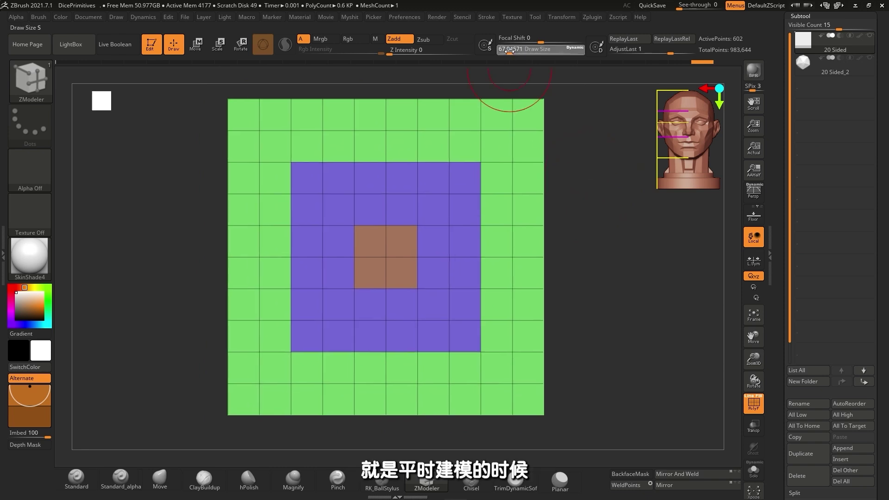
{"action": "left_click_drag", "start_coordinate": [510, 51], "coordinate": [509, 52]}
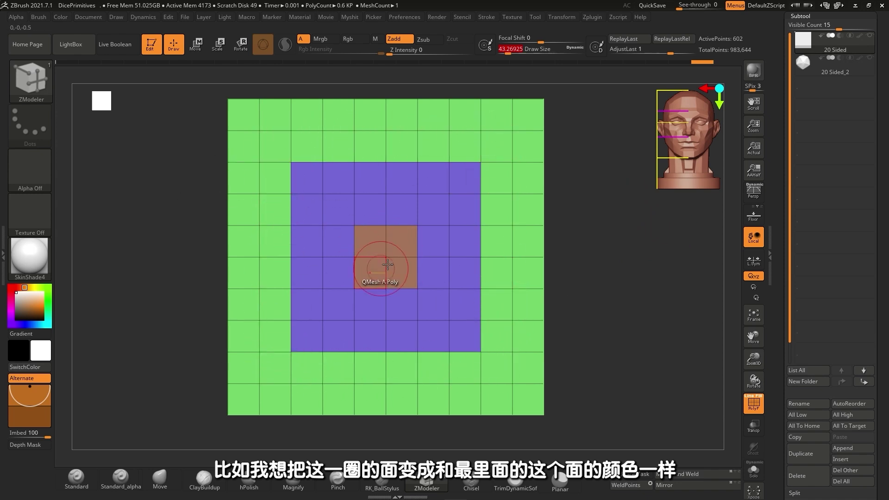
{"action": "key", "text": "space"}
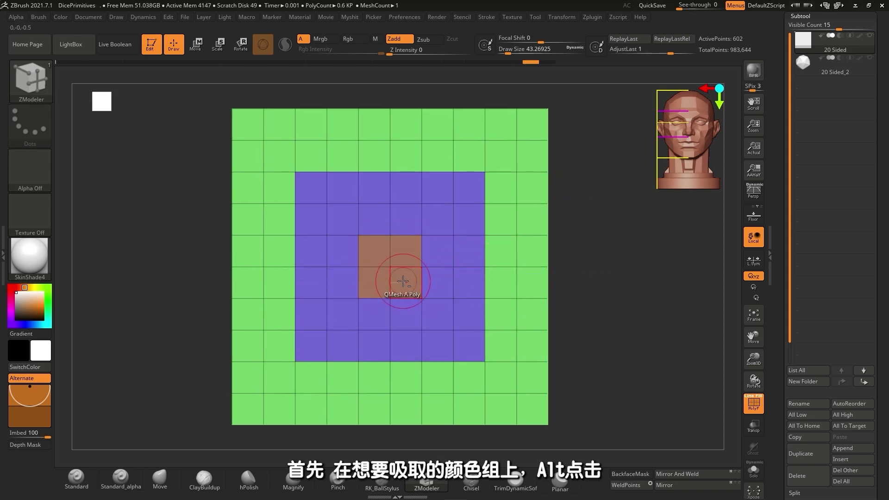
{"action": "left_click", "coordinate": [409, 282], "text": "alt"}
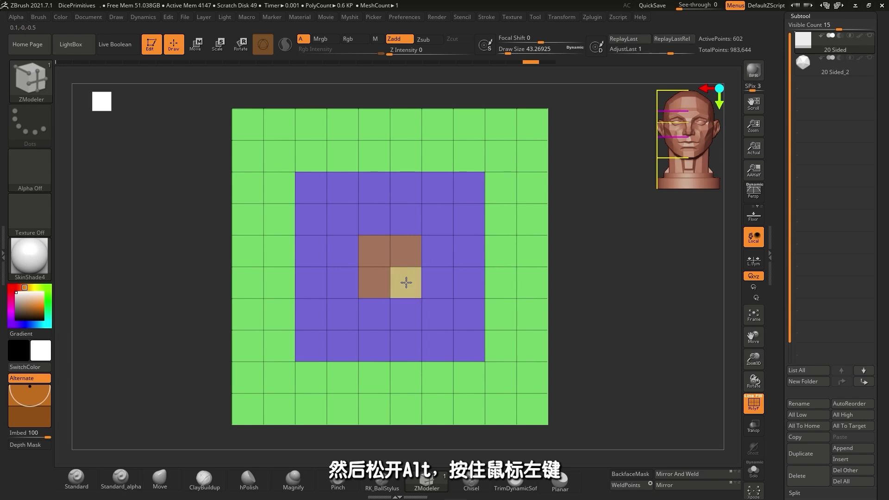
{"action": "key", "text": "shift"}
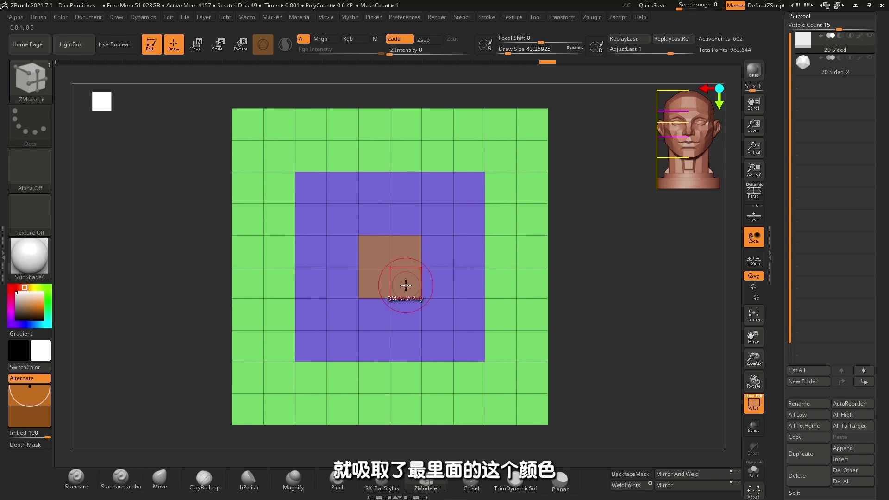
Reassign the one-polygon-wide green ring directly around the purple square to the brown polygroup
{"action": "mouse_move", "coordinate": [268, 153]}
{"action": "left_mouse_down"}
{"action": "mouse_move", "coordinate": [495, 151]}
{"action": "mouse_move", "coordinate": [502, 340]}
{"action": "mouse_move", "coordinate": [468, 375]}
{"action": "mouse_move", "coordinate": [302, 373]}
{"action": "mouse_move", "coordinate": [272, 311]}
{"action": "mouse_move", "coordinate": [264, 223]}
{"action": "mouse_move", "coordinate": [274, 195]}
{"action": "left_mouse_up"}
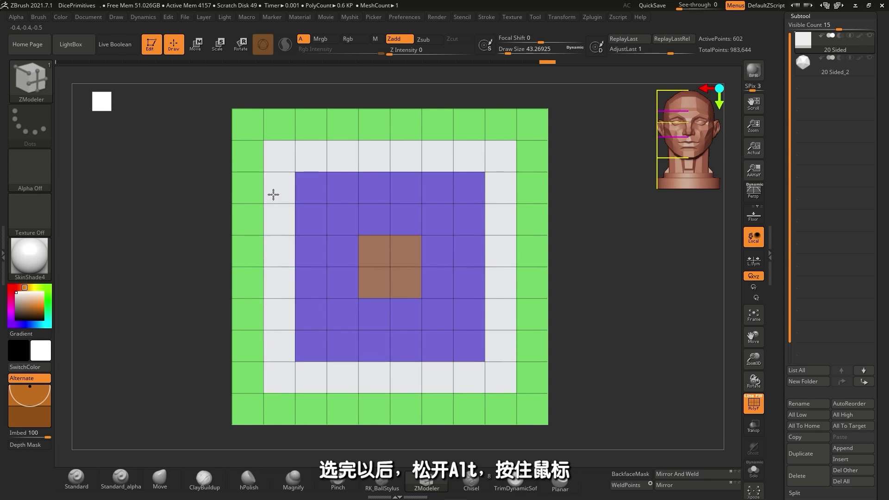
{"action": "left_click", "coordinate": [274, 195]}
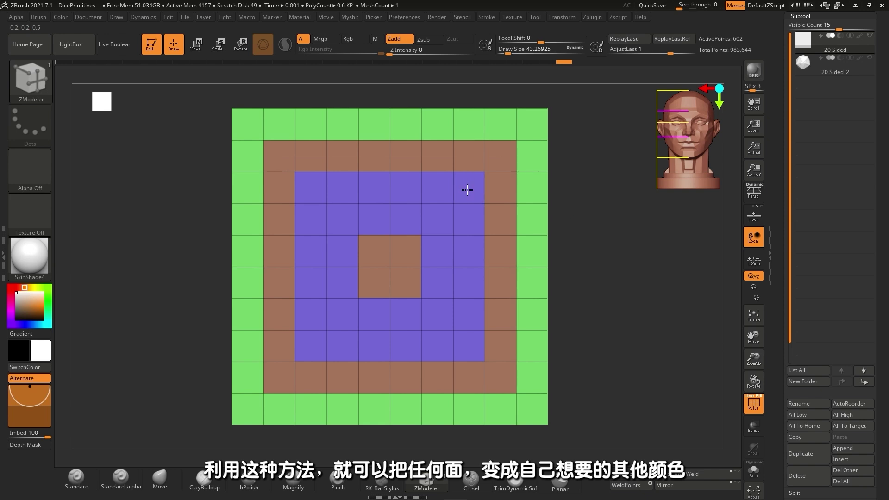
{"action": "mouse_move", "coordinate": [468, 190]}
{"action": "left_mouse_down"}
{"action": "mouse_move", "coordinate": [287, 158]}
{"action": "mouse_move", "coordinate": [348, 373]}
{"action": "mouse_move", "coordinate": [492, 157]}
{"action": "mouse_move", "coordinate": [535, 157]}
{"action": "mouse_move", "coordinate": [482, 158]}
{"action": "mouse_move", "coordinate": [511, 197]}
{"action": "mouse_move", "coordinate": [324, 378]}
{"action": "mouse_move", "coordinate": [280, 187]}
{"action": "left_mouse_up"}
{"action": "key", "text": "shift"}
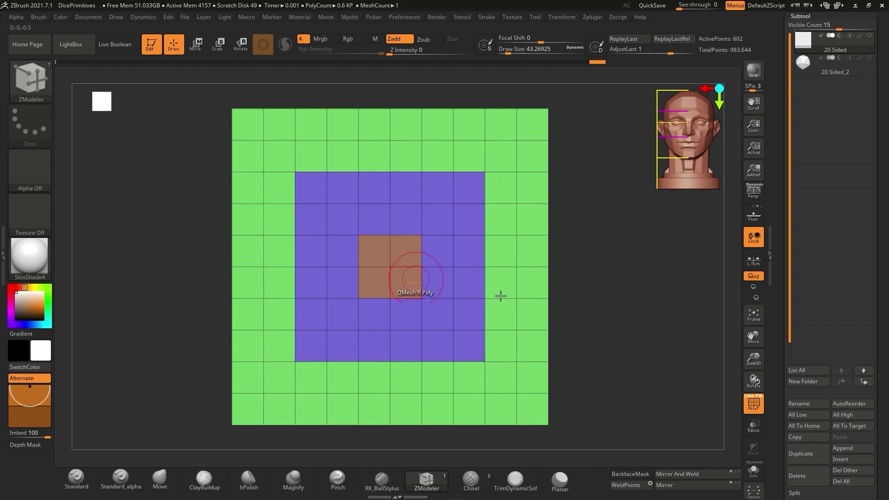
Reassign a block of red polygons, about six by six, on the cube's adjacent side to the brown polygroup
{"action": "left_click_drag", "start_coordinate": [596, 296], "coordinate": [478, 209], "text": "shift"}
{"action": "mouse_move", "coordinate": [301, 199]}
{"action": "left_mouse_down"}
{"action": "mouse_move", "coordinate": [386, 228]}
{"action": "mouse_move", "coordinate": [401, 190]}
{"action": "mouse_move", "coordinate": [453, 328]}
{"action": "mouse_move", "coordinate": [522, 177]}
{"action": "mouse_move", "coordinate": [620, 258]}
{"action": "mouse_move", "coordinate": [294, 169]}
{"action": "left_mouse_up"}
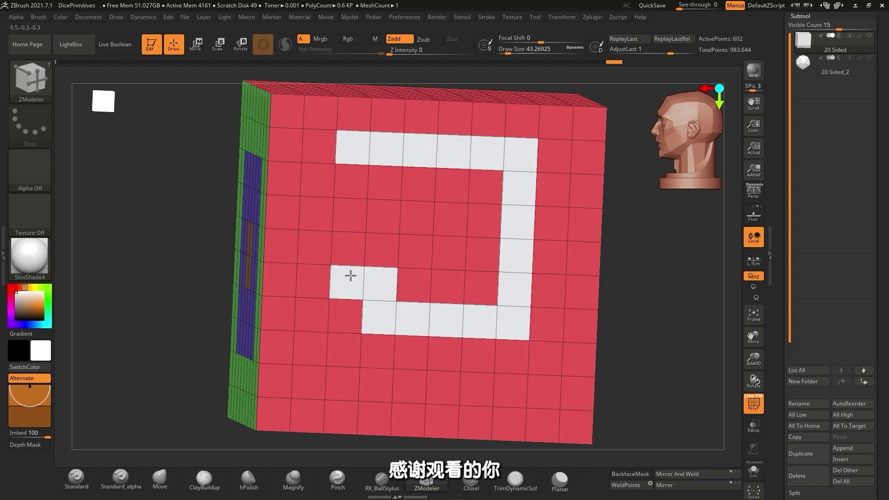
{"action": "left_click_drag", "start_coordinate": [351, 276], "coordinate": [449, 221]}
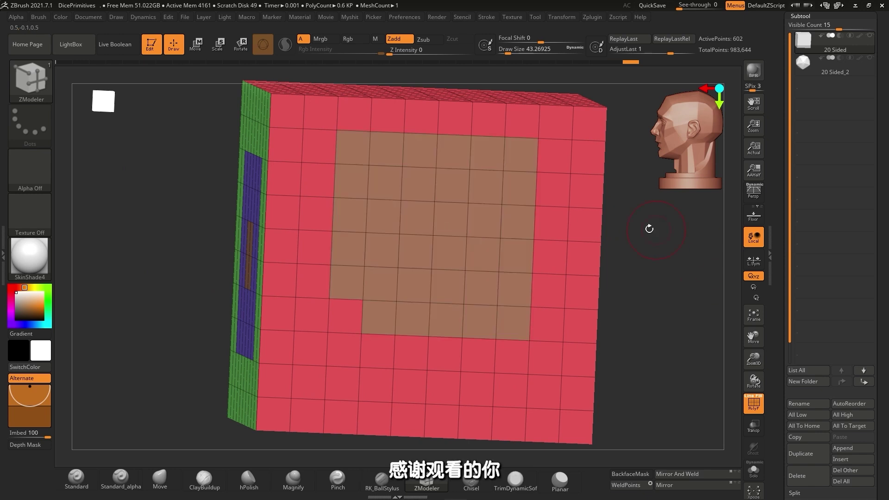